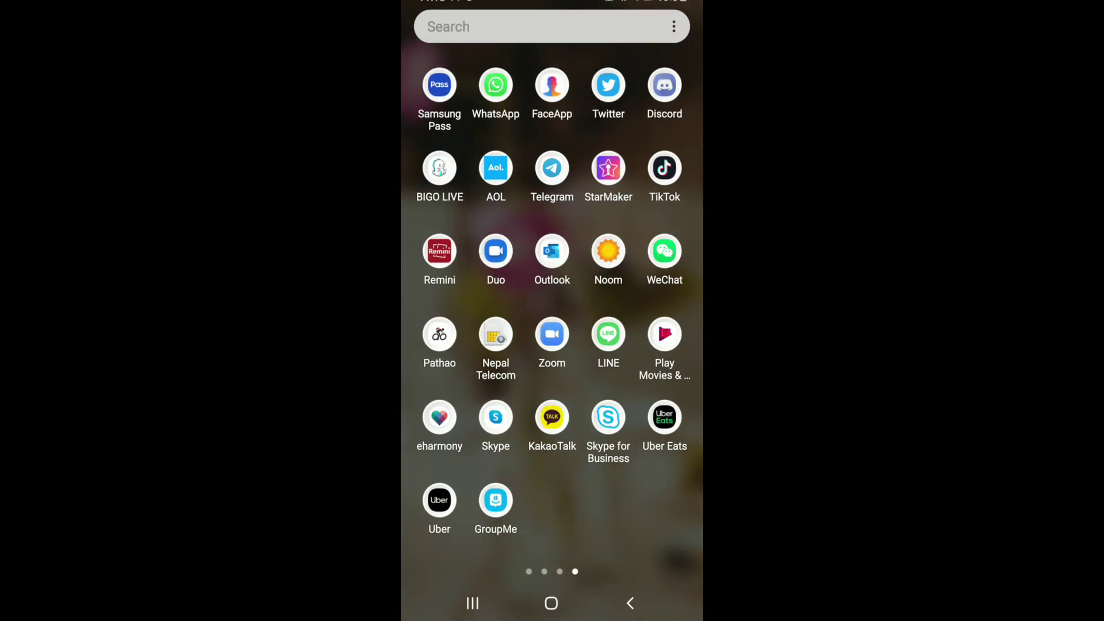
Launch Skype, continue with the saved account email, and choose 'Forgotten your password?'.
click(496, 418)
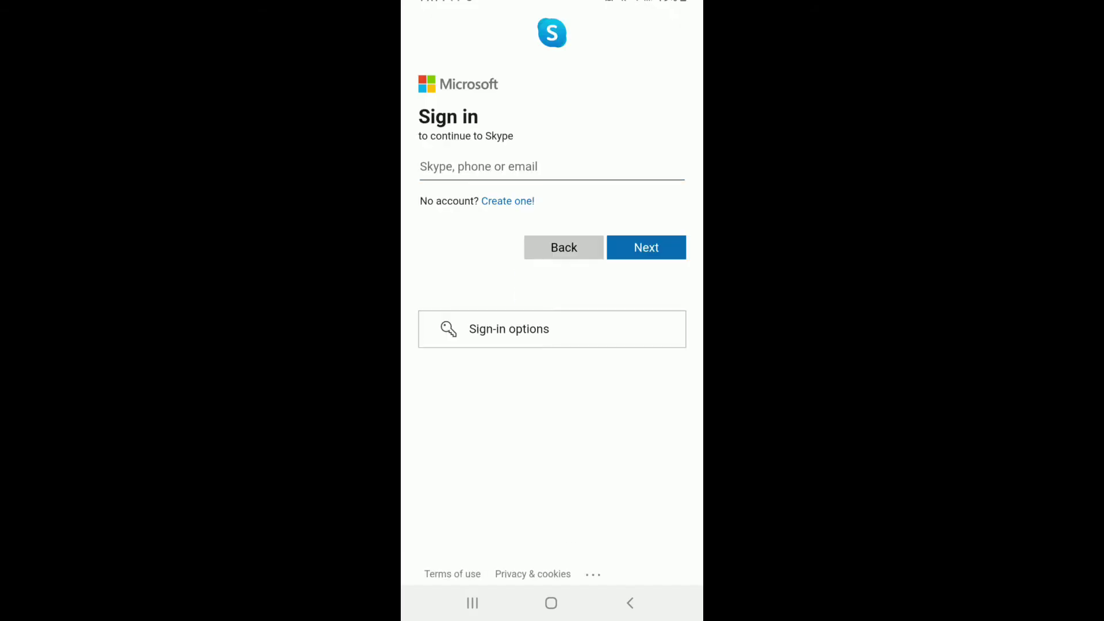
click(509, 195)
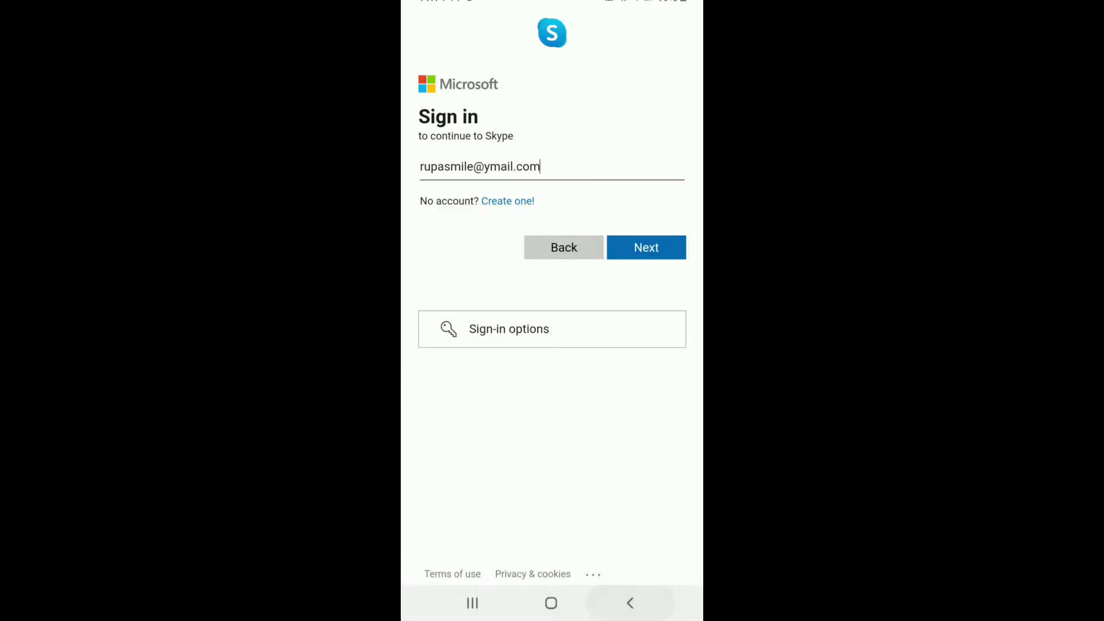
click(646, 248)
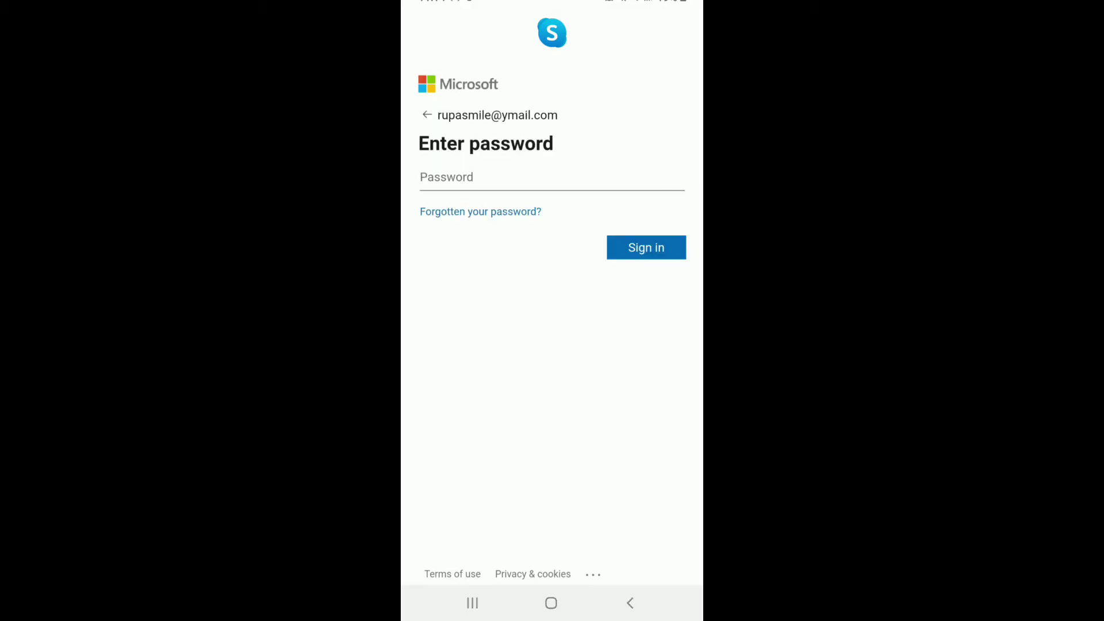
click(480, 212)
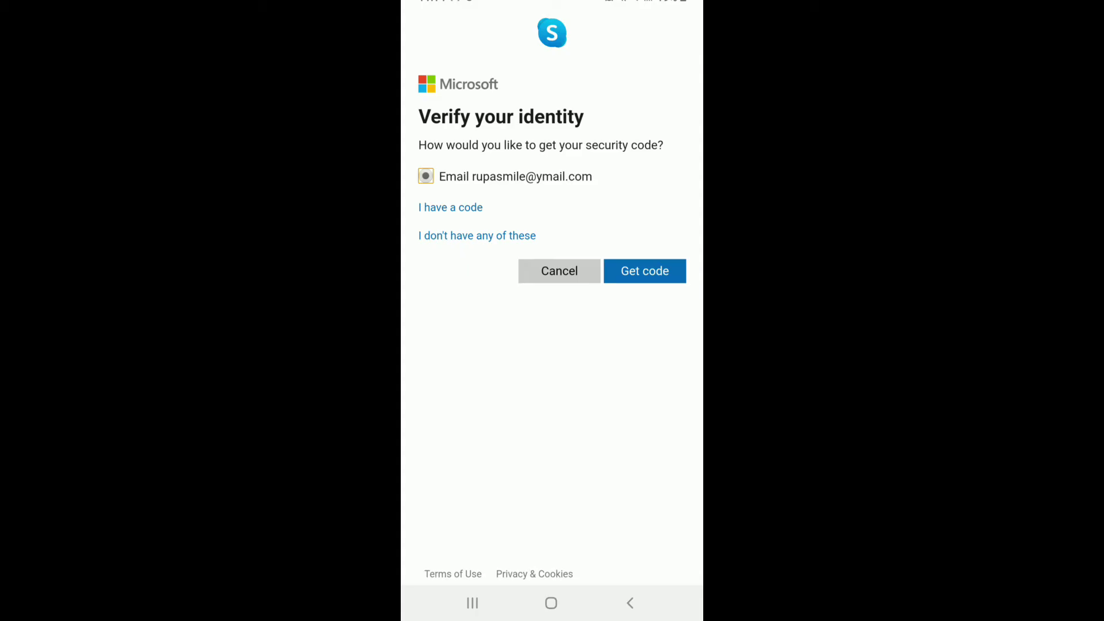
click(645, 271)
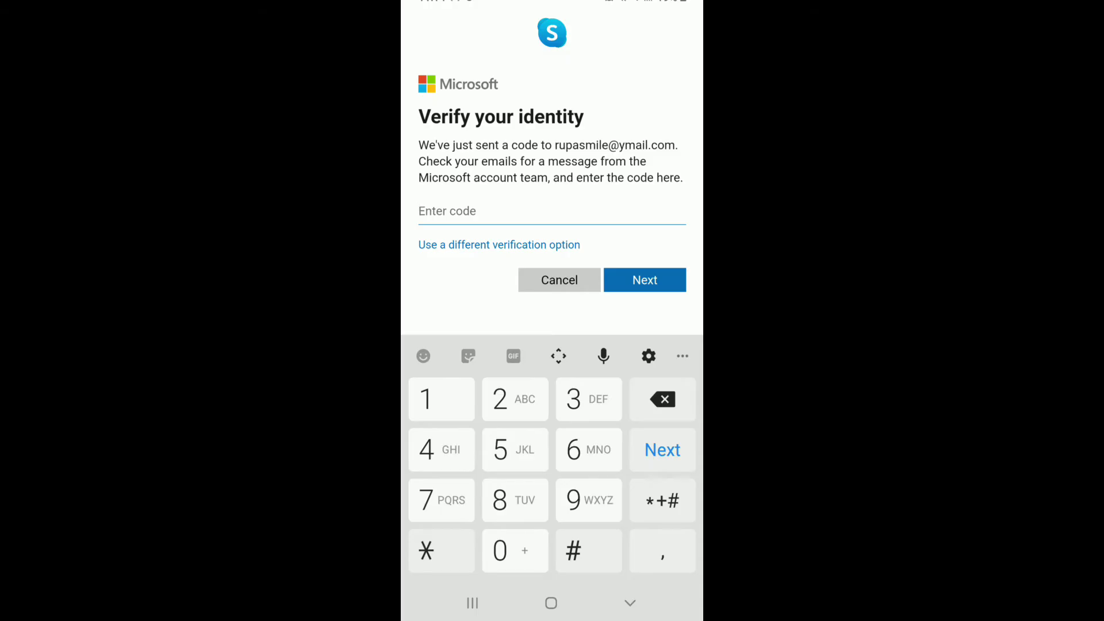
key(Return)
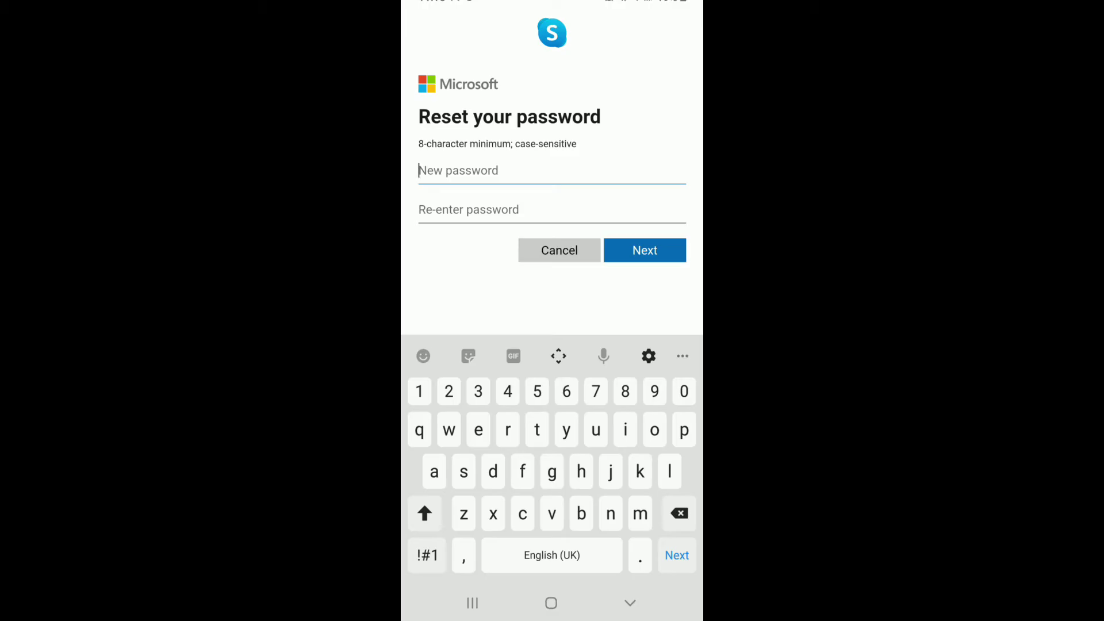
Paste the new password into both password fields and submit the reset.
key(ctrl+v)
key(Return)
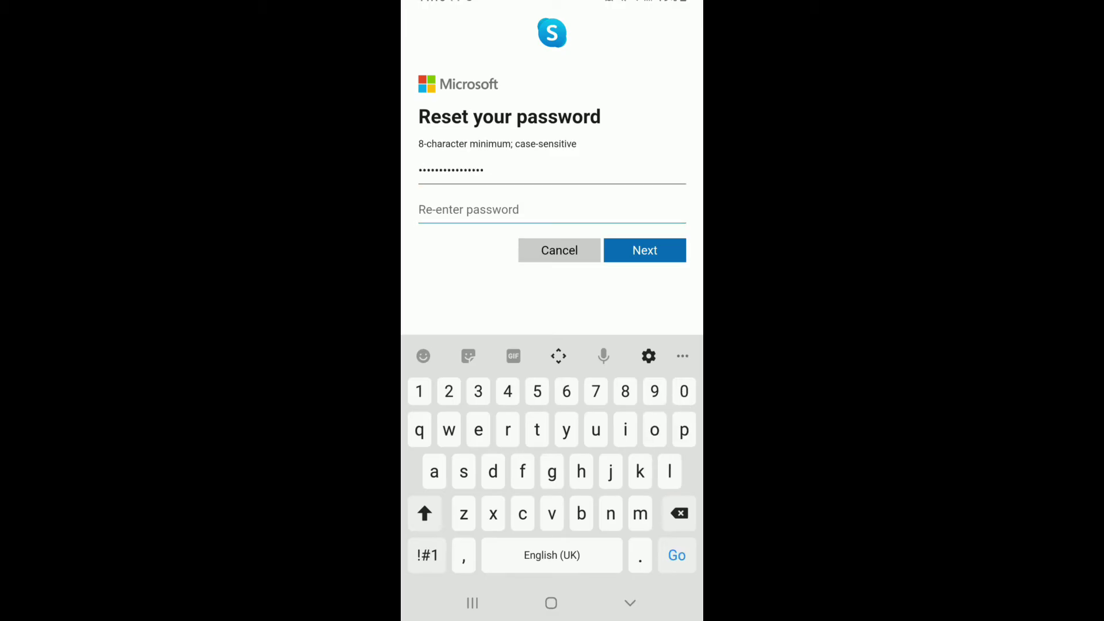
key(ctrl+v)
key(Return)
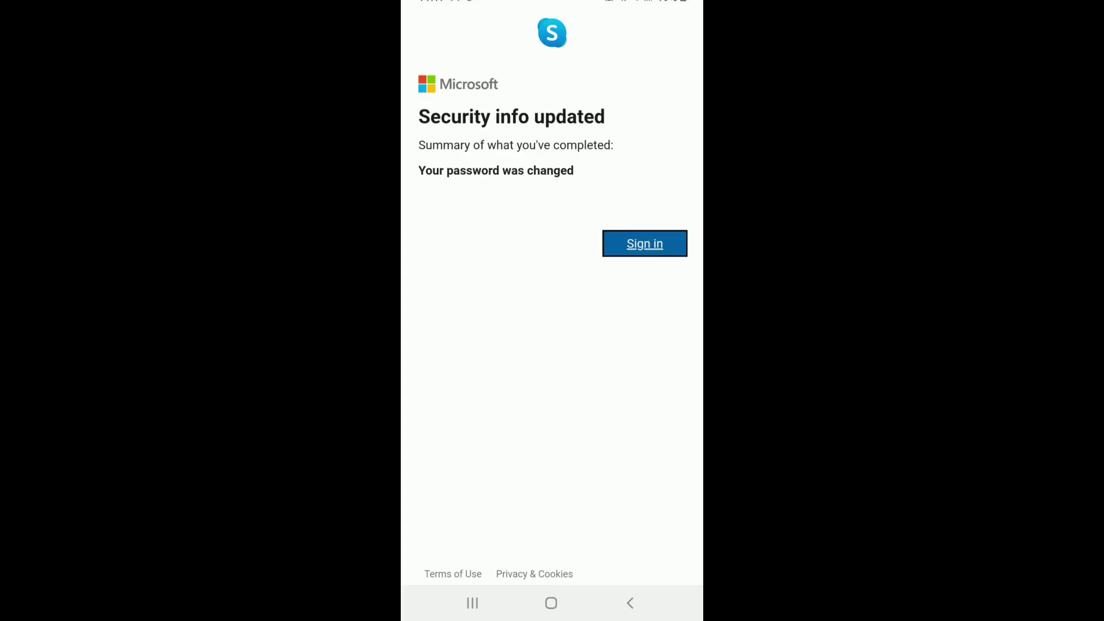
Sign in with the account email and the new password.
click(645, 243)
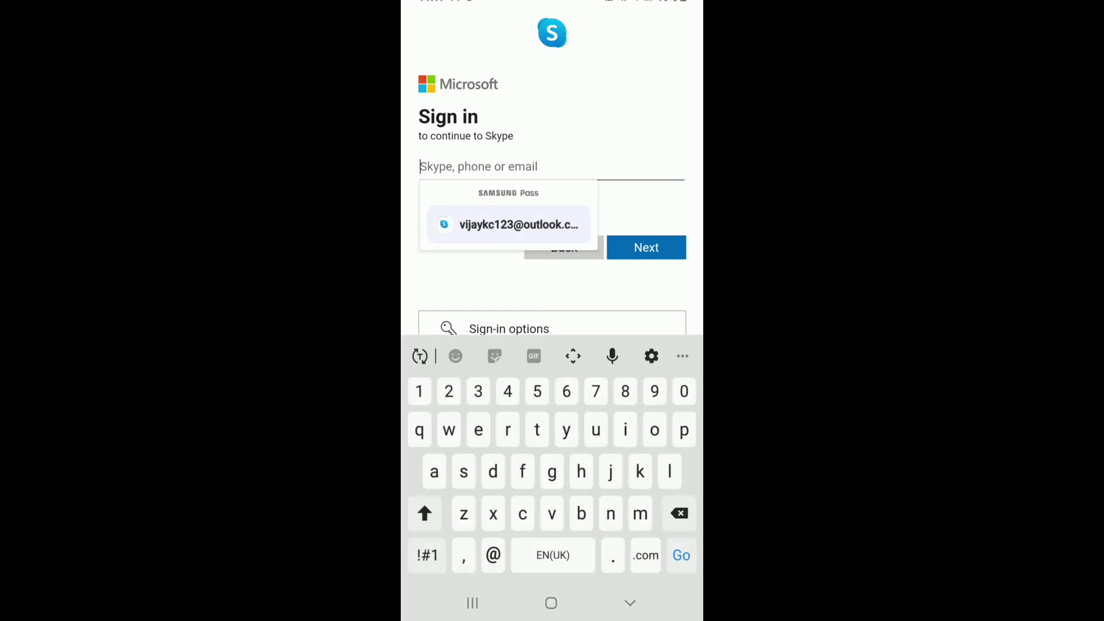
click(646, 247)
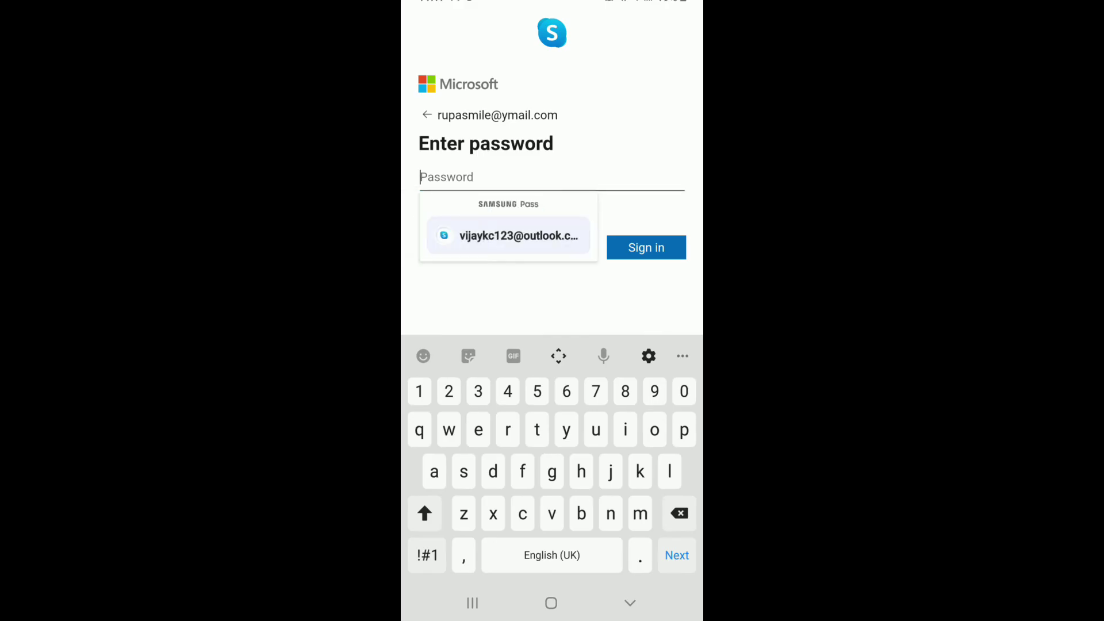
text(********)
click(646, 247)
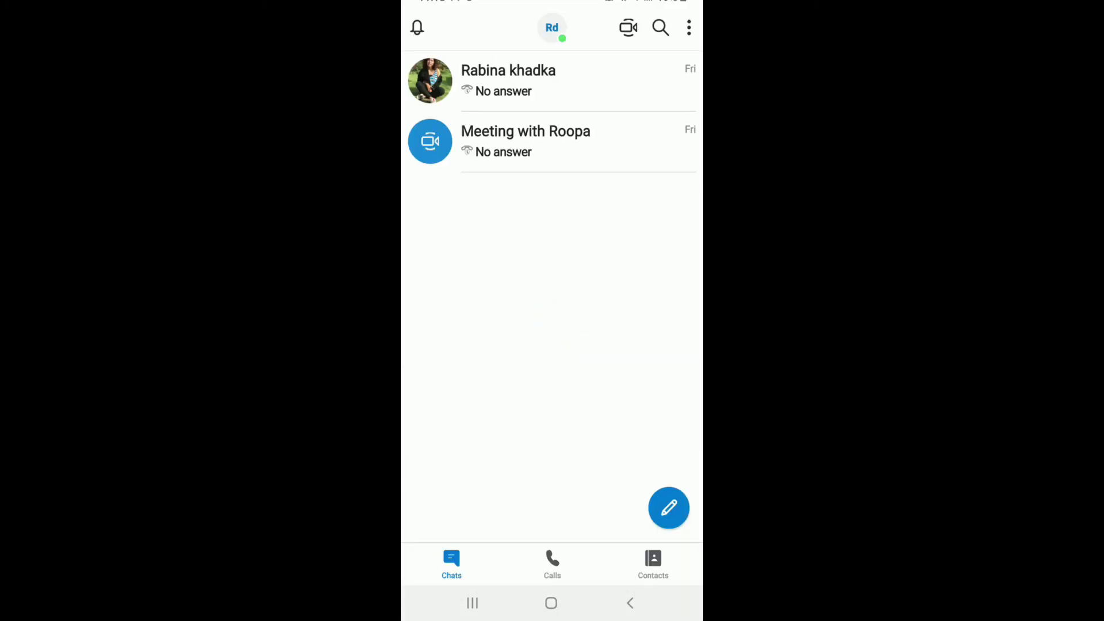
Leave Skype for the Android home screen.
click(551, 604)
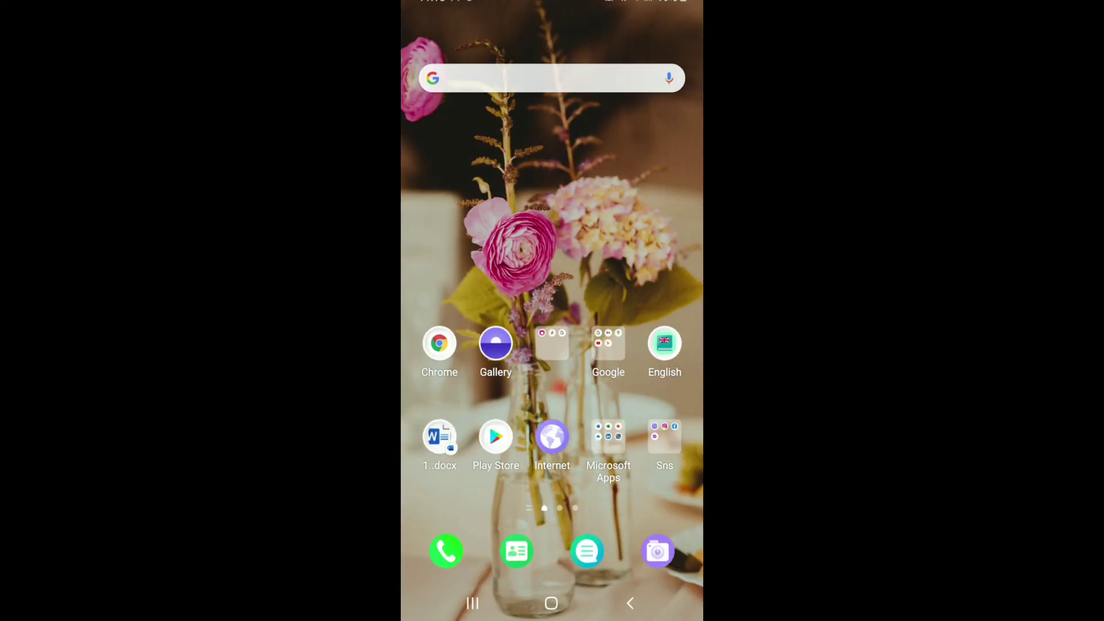